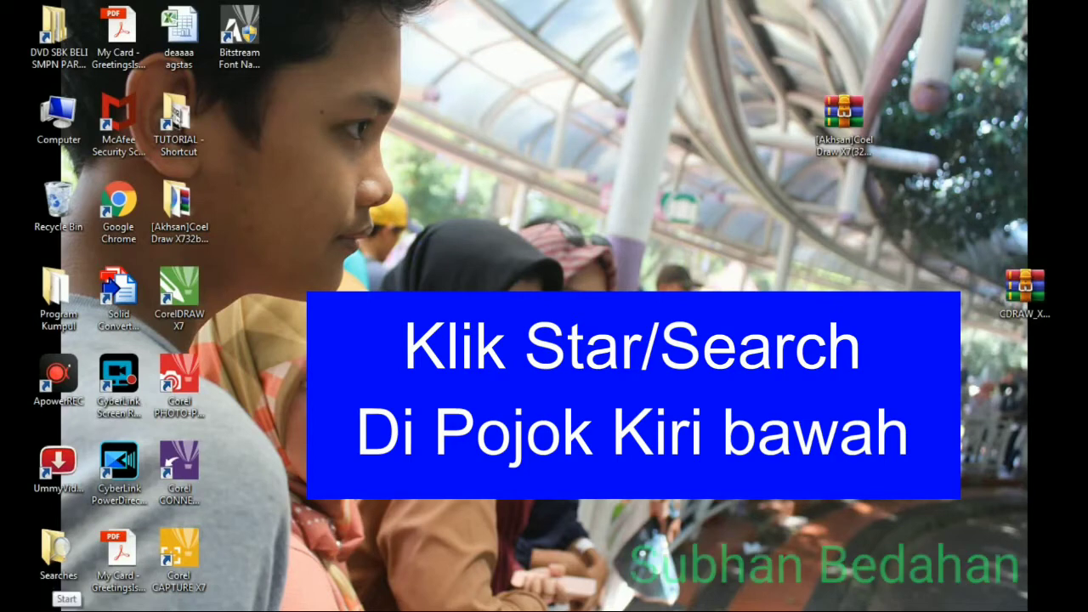
- Open Windows Firewall with Advanced Security and start a new outbound rule of the Program type
{"action": "left_click", "coordinate": [18, 606]}
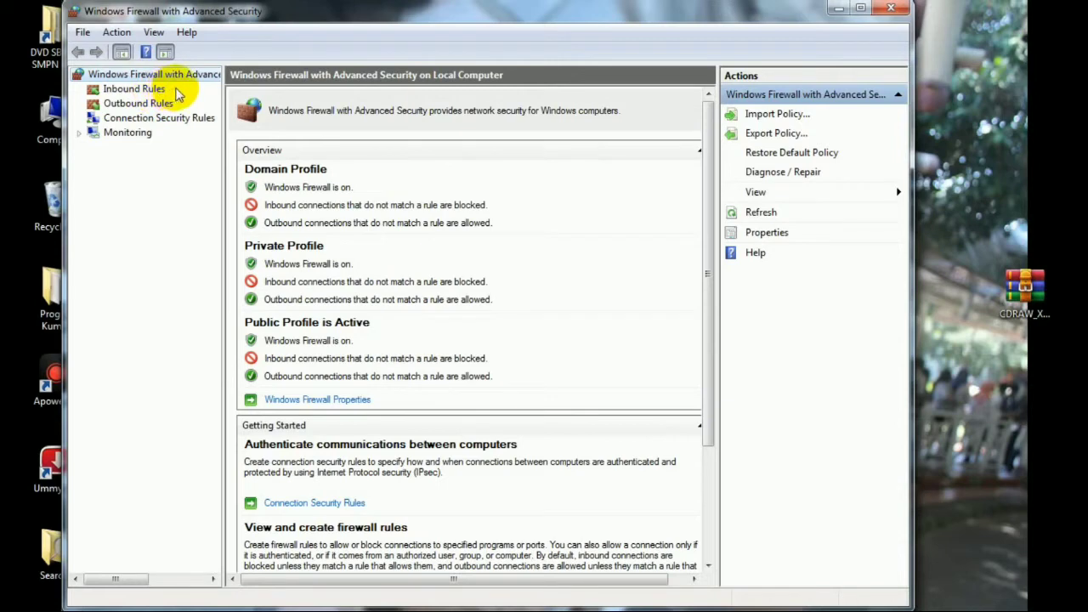
{"action": "left_click", "coordinate": [128, 105]}
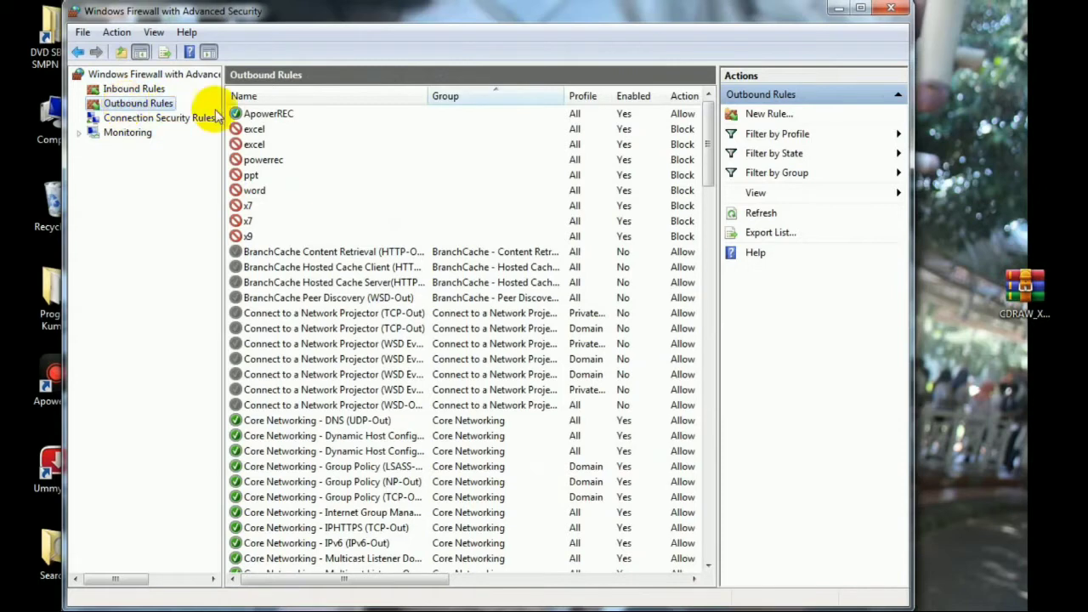
{"action": "left_click", "coordinate": [767, 117]}
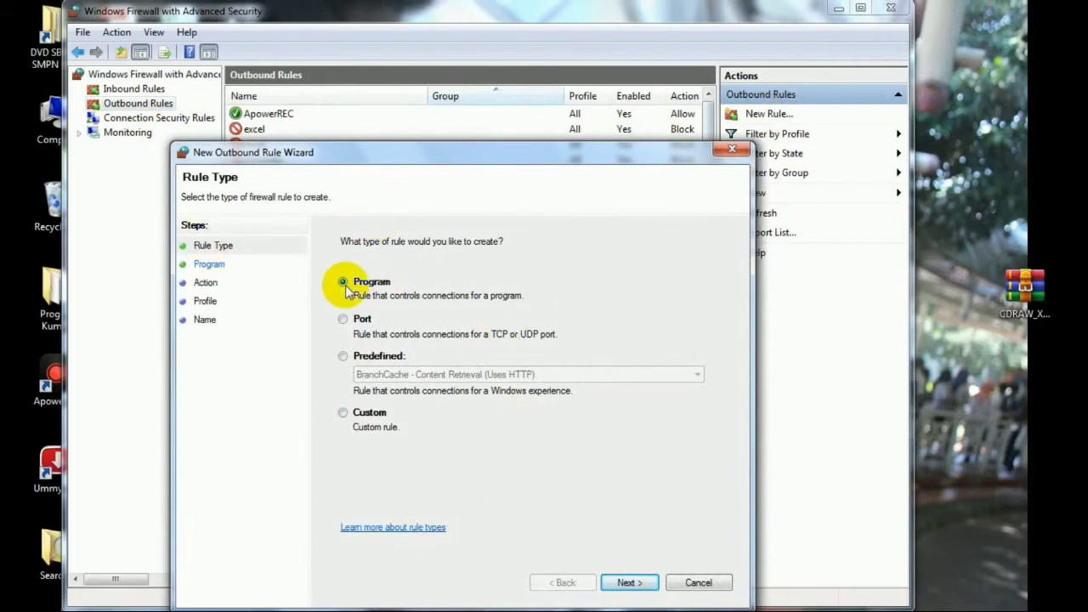
{"action": "left_click", "coordinate": [630, 583]}
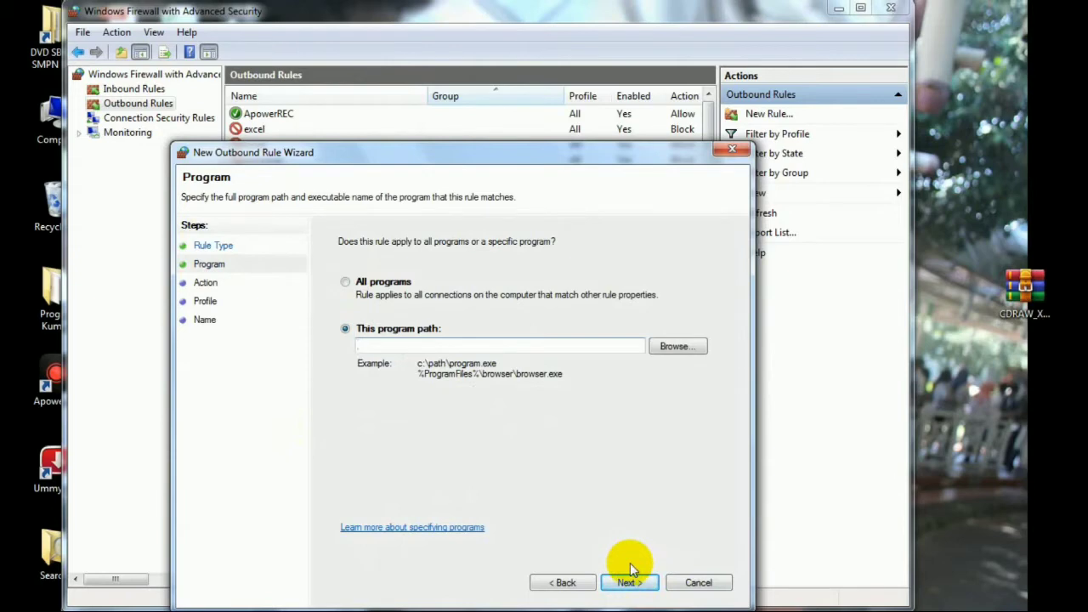
- Set the rule's program path to Setup.exe in Program Files\Corel\CorelDRAW Graphics Suite X7\Setup
{"action": "left_click", "coordinate": [675, 346]}
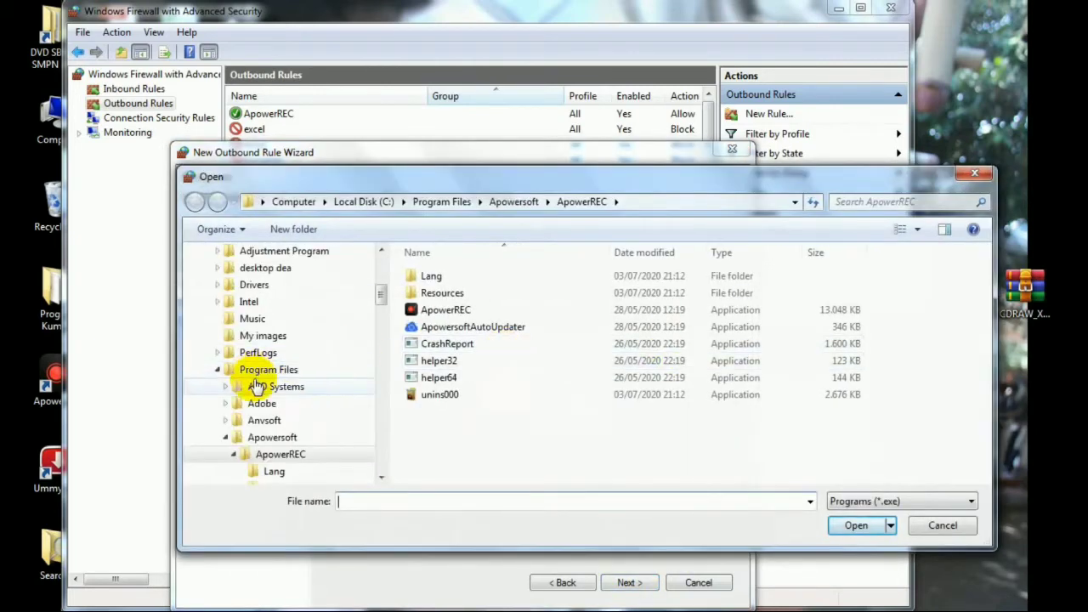
{"action": "left_click", "coordinate": [259, 374]}
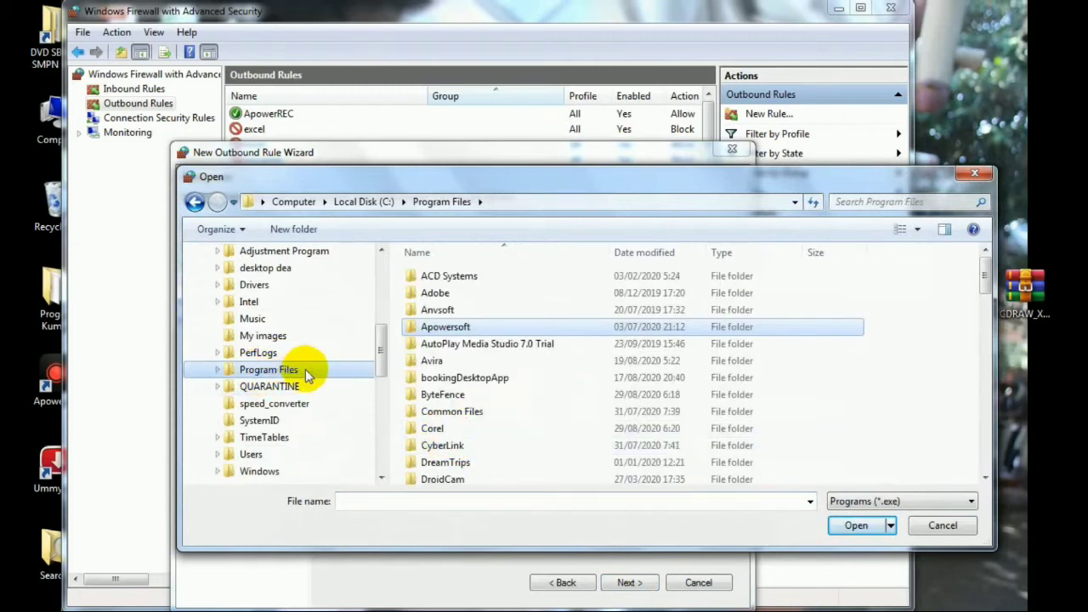
{"action": "double_click", "coordinate": [449, 435]}
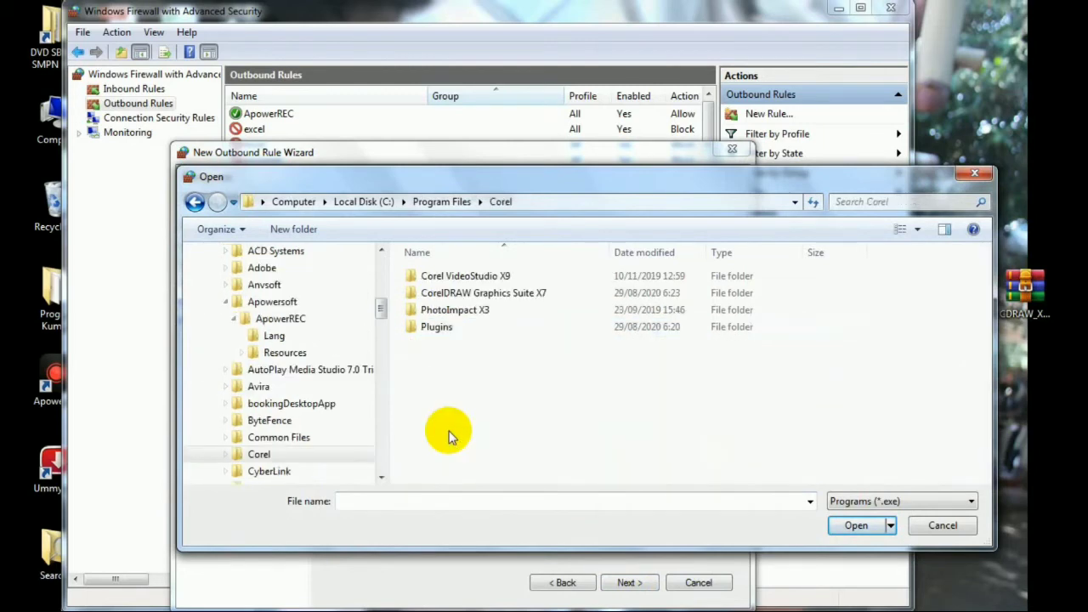
{"action": "double_click", "coordinate": [443, 294]}
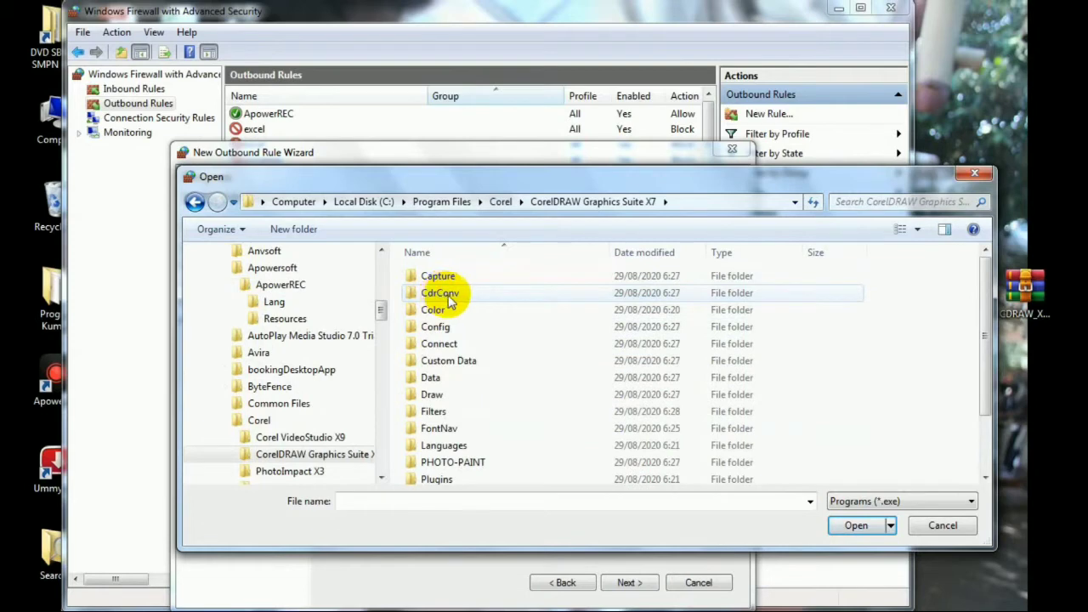
{"action": "left_click_drag", "start_coordinate": [988, 276], "coordinate": [1010, 389]}
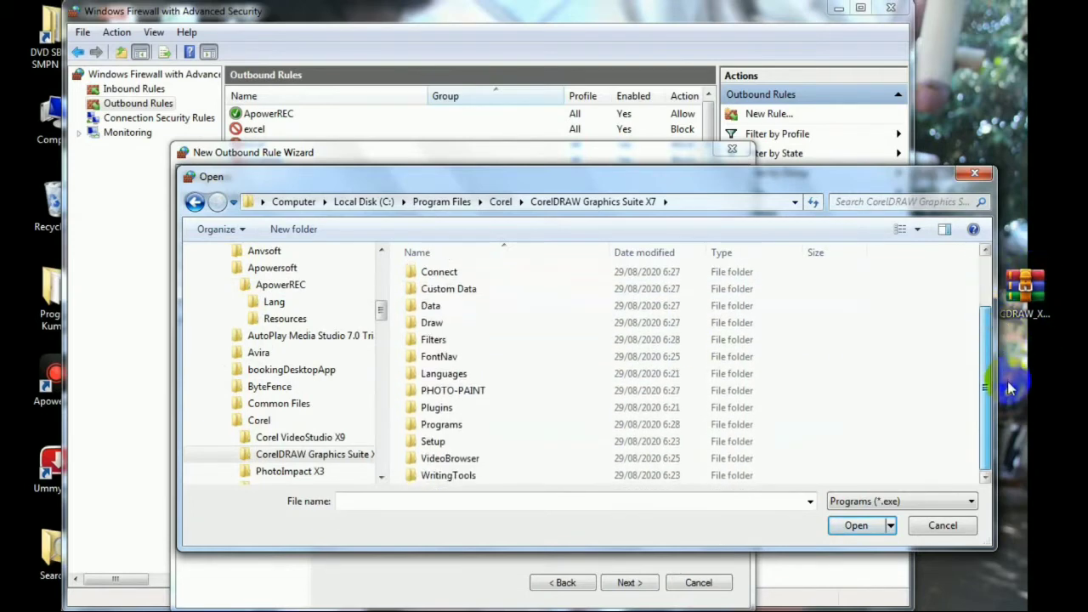
{"action": "left_click", "coordinate": [441, 443]}
{"action": "double_click", "coordinate": [440, 443]}
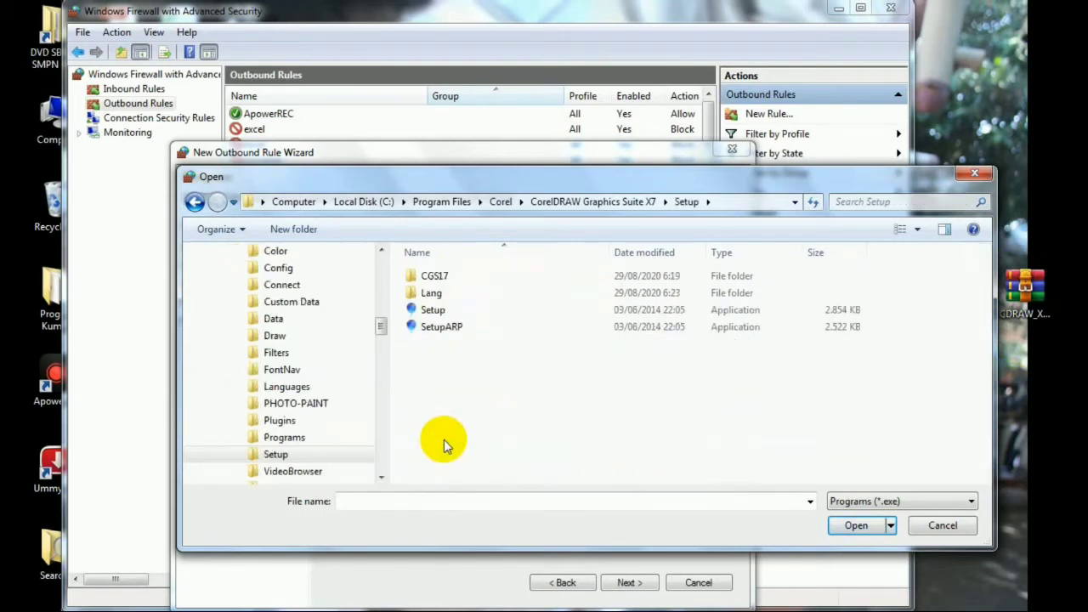
{"action": "left_click", "coordinate": [432, 312]}
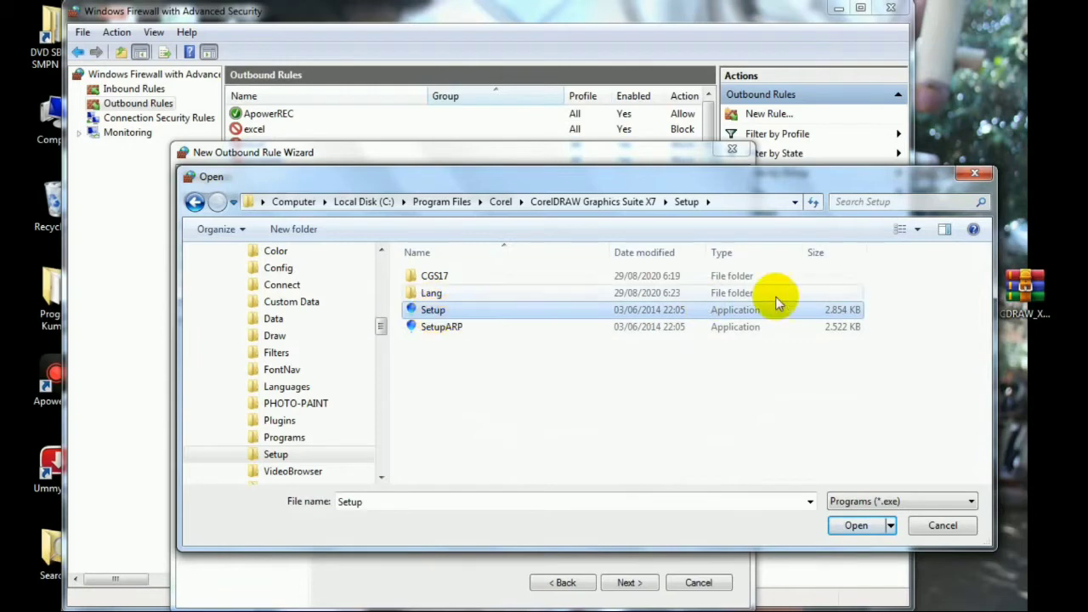
{"action": "left_click", "coordinate": [857, 526]}
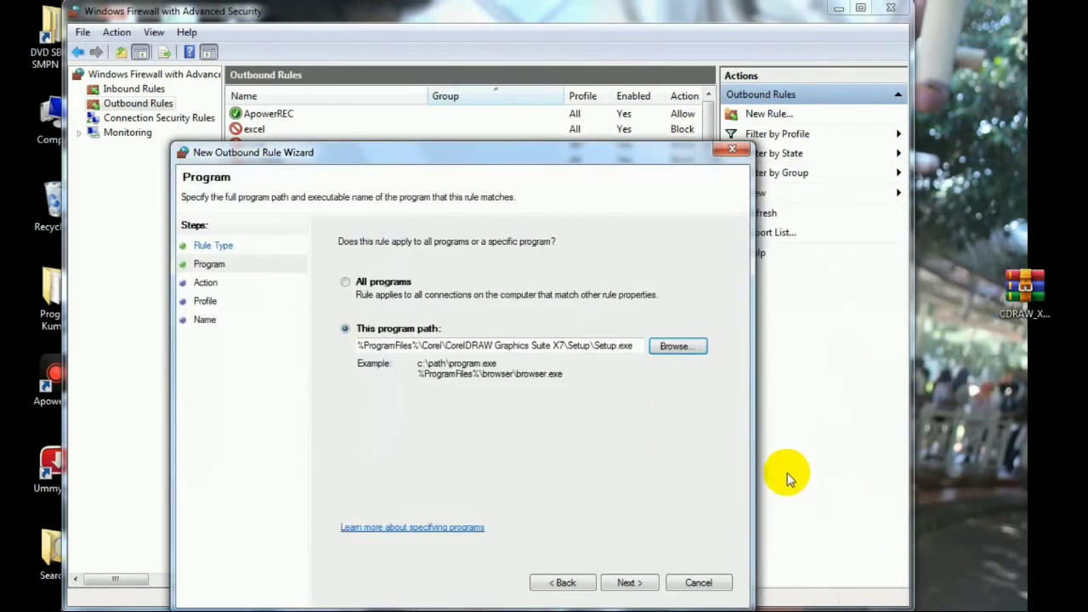
{"action": "left_click", "coordinate": [628, 583]}
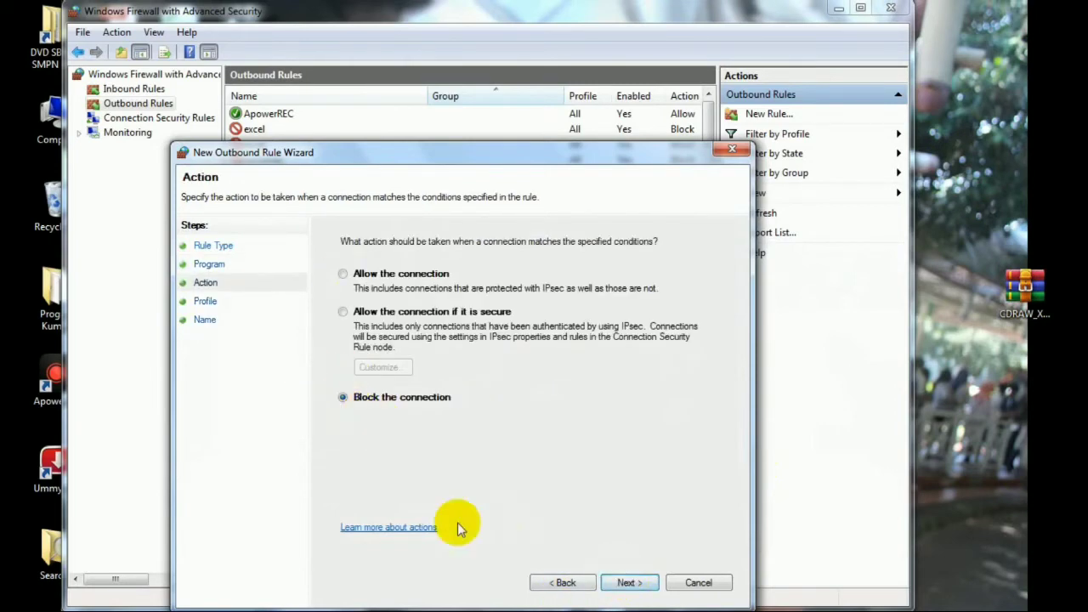
- Block the connection for the Domain, Private and Public profiles, and finish the rule with the name "corel x7"
{"action": "left_click", "coordinate": [626, 582]}
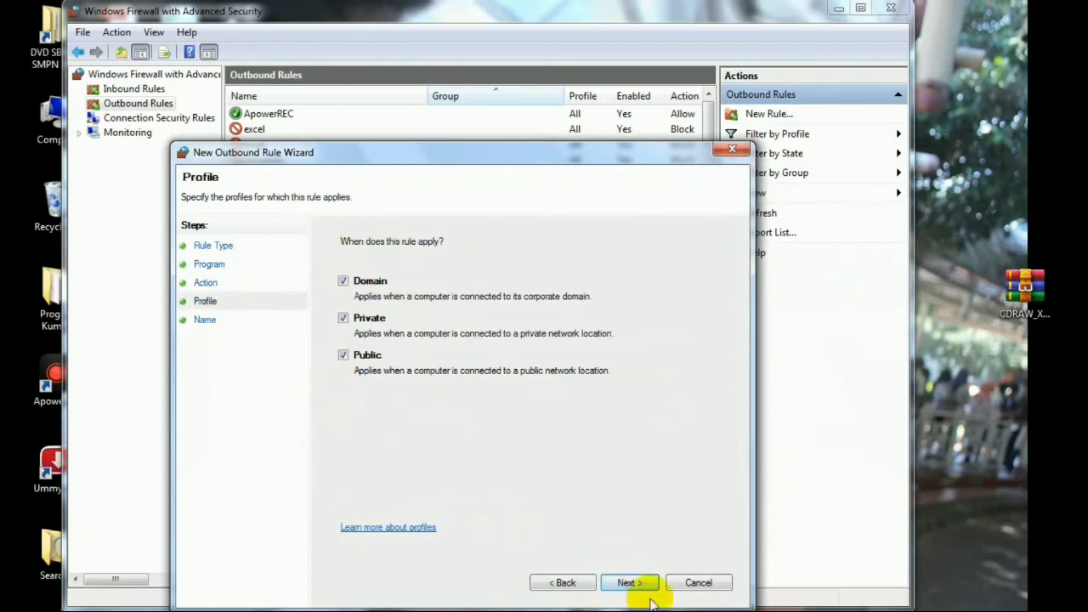
{"action": "left_click", "coordinate": [629, 584]}
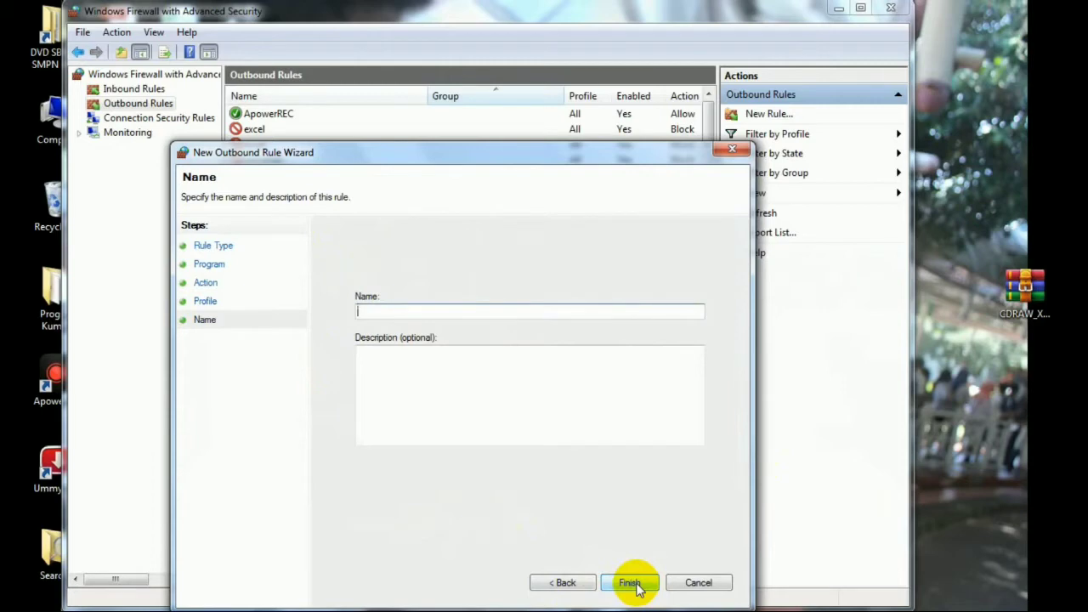
{"action": "type", "text": "corel x7"}
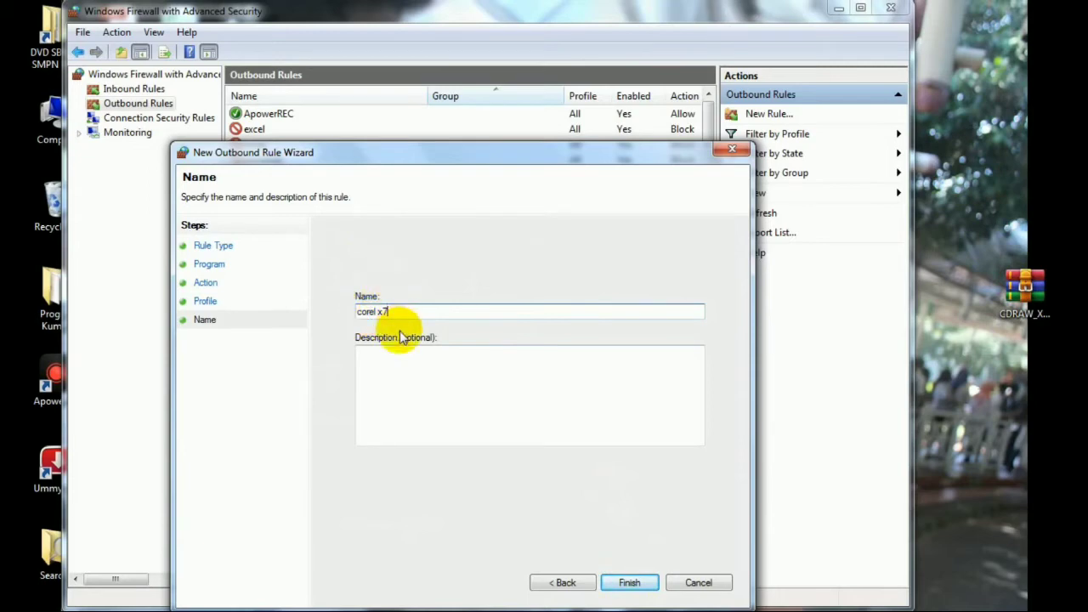
{"action": "left_click", "coordinate": [631, 585]}
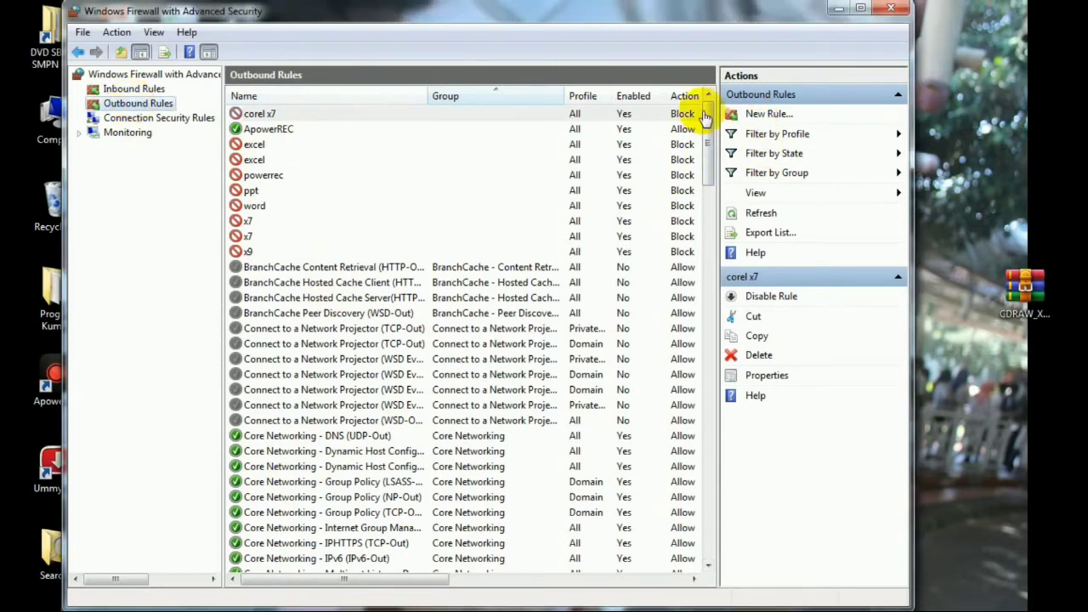
- Start another outbound Program rule and set its program path to EXCEL.EXE in Program Files\Microsoft Office\Office14
{"action": "left_click", "coordinate": [761, 116]}
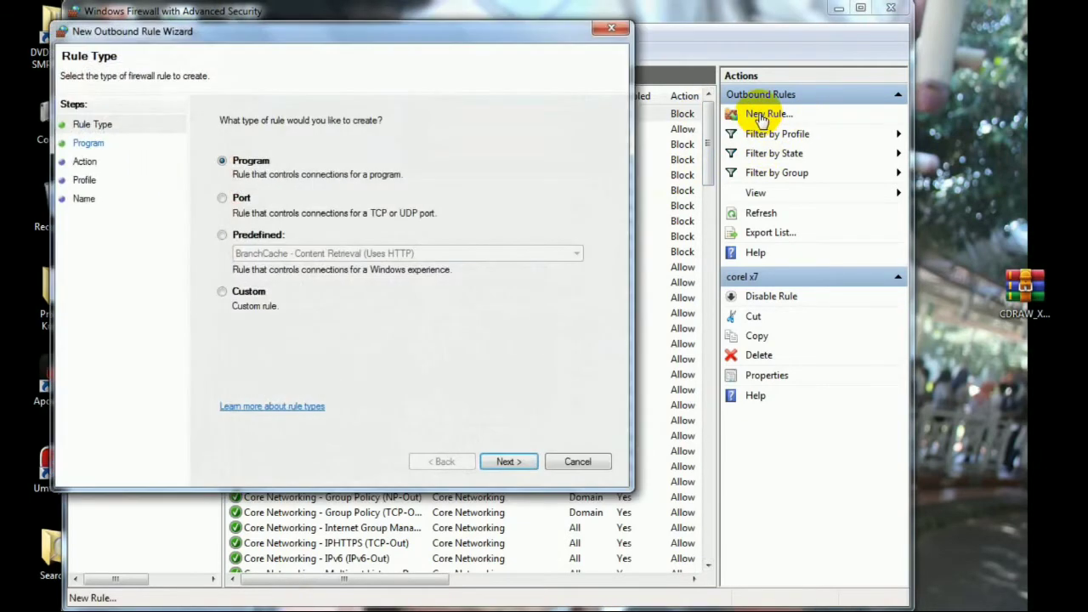
{"action": "left_click", "coordinate": [506, 461]}
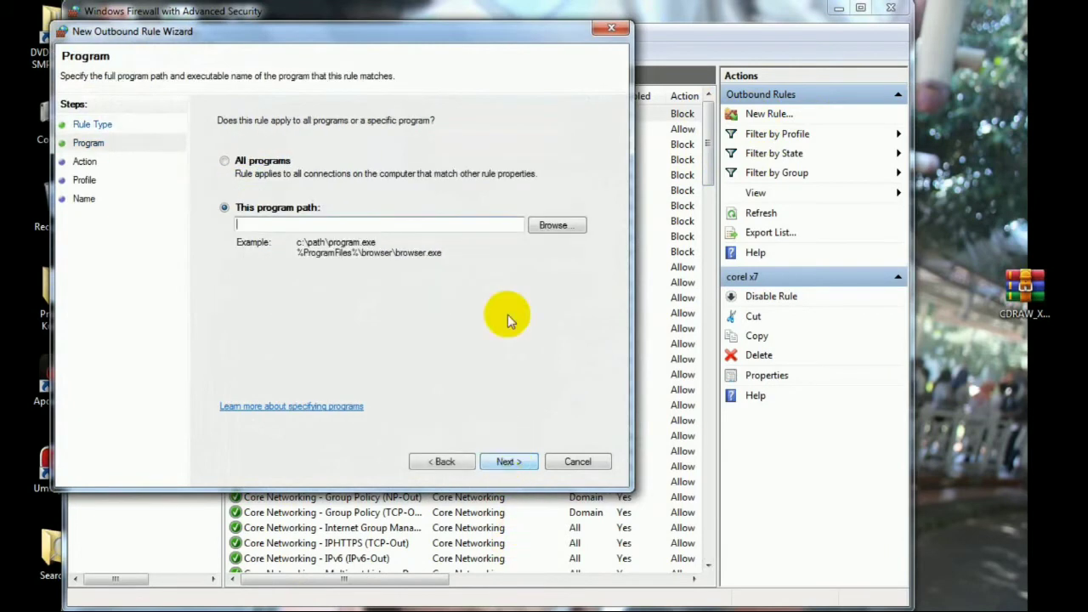
{"action": "left_click", "coordinate": [557, 226]}
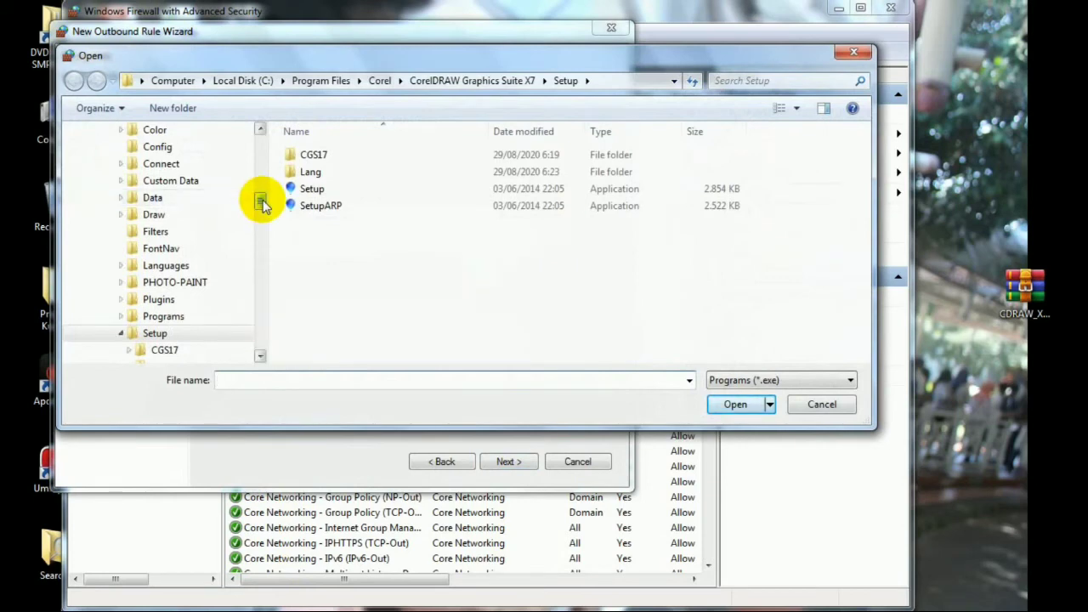
{"action": "left_click_drag", "start_coordinate": [260, 201], "coordinate": [258, 171]}
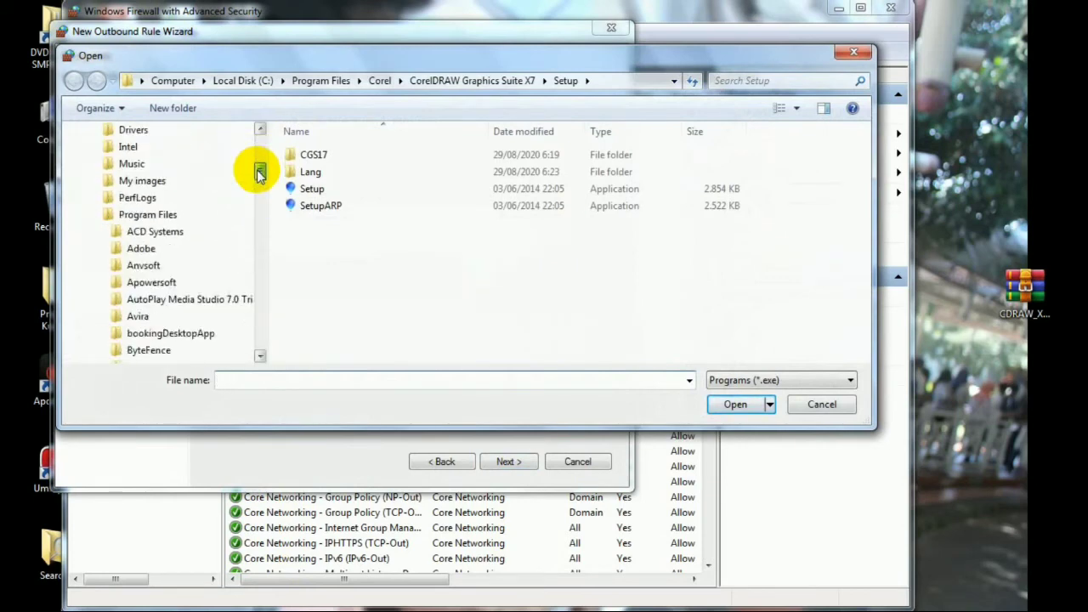
{"action": "left_click", "coordinate": [173, 217]}
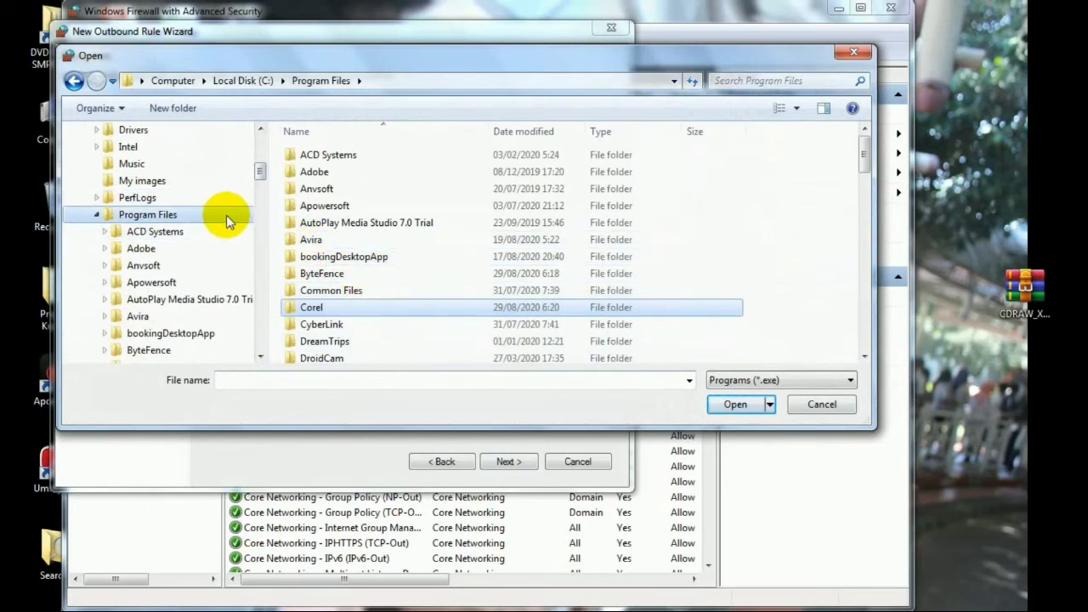
{"action": "left_click_drag", "start_coordinate": [863, 158], "coordinate": [865, 244]}
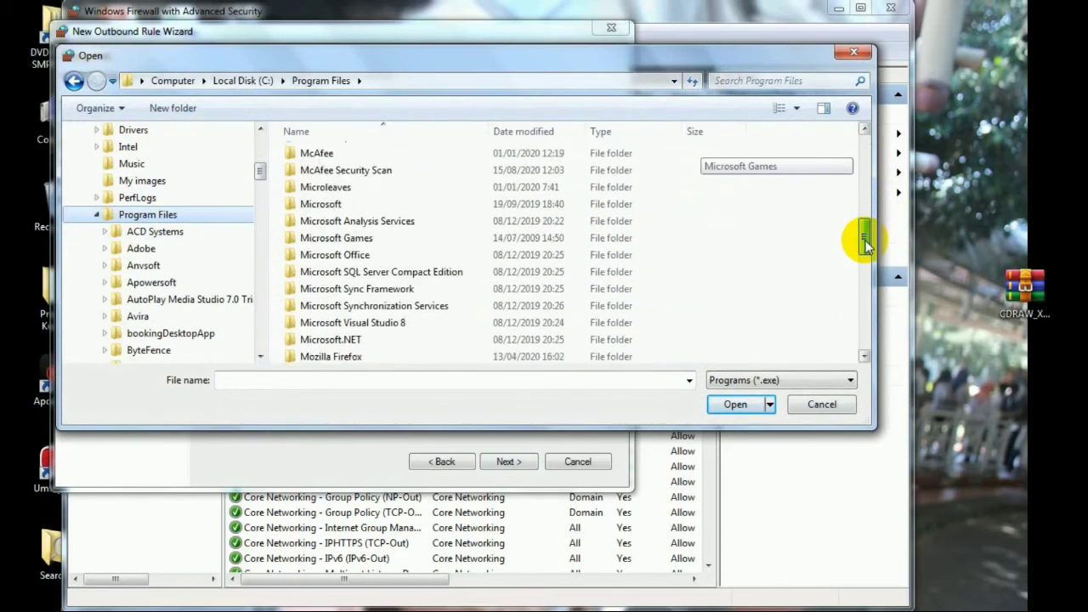
{"action": "double_click", "coordinate": [354, 259]}
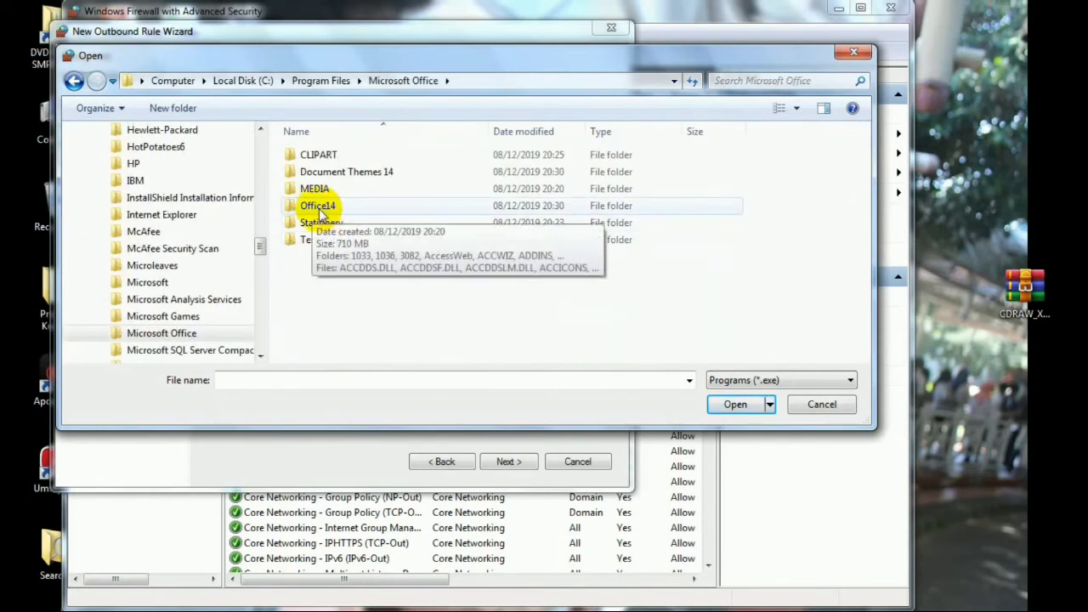
{"action": "double_click", "coordinate": [321, 212]}
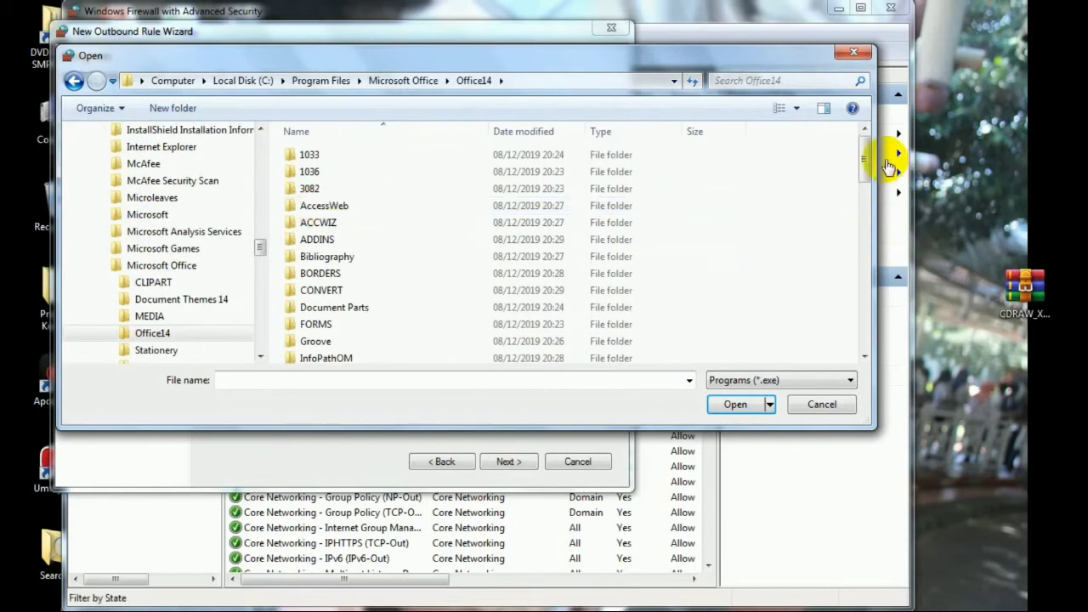
{"action": "left_click_drag", "start_coordinate": [862, 146], "coordinate": [862, 243]}
{"action": "left_click", "coordinate": [320, 225]}
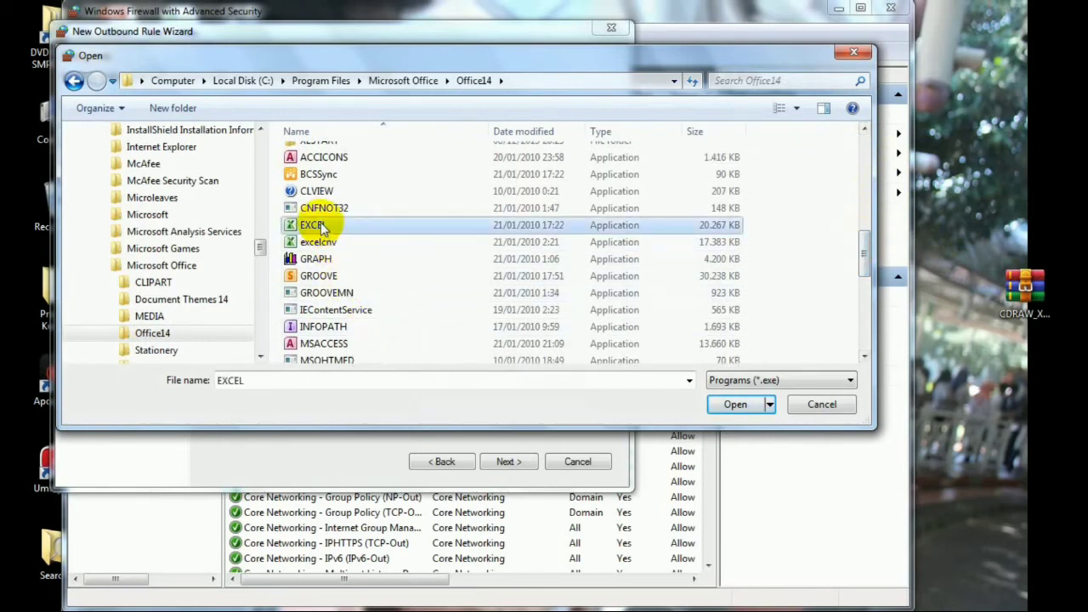
{"action": "left_click", "coordinate": [734, 407]}
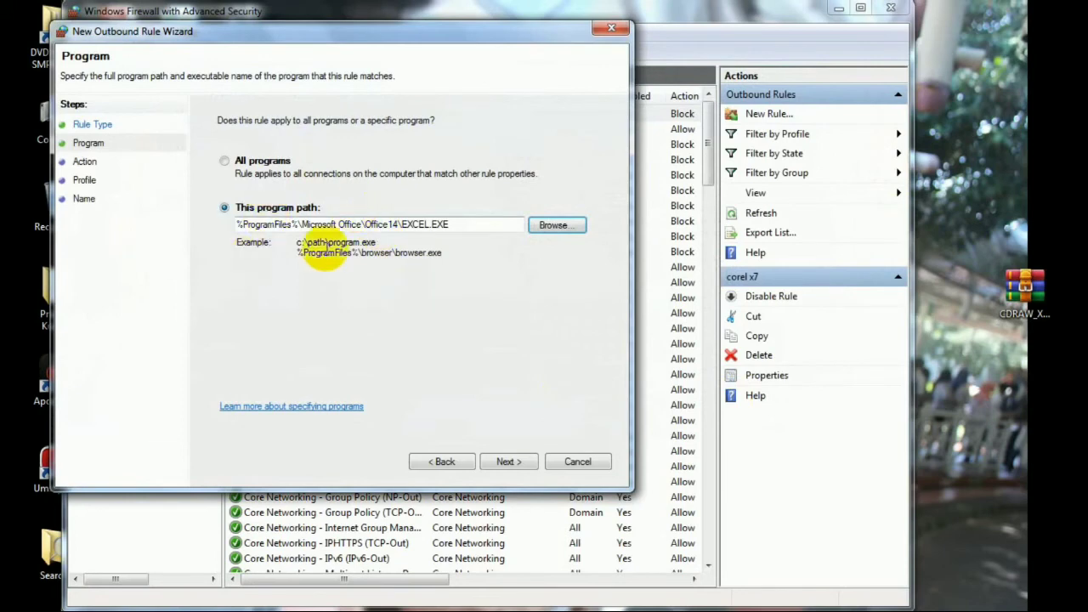
{"action": "left_click", "coordinate": [508, 464]}
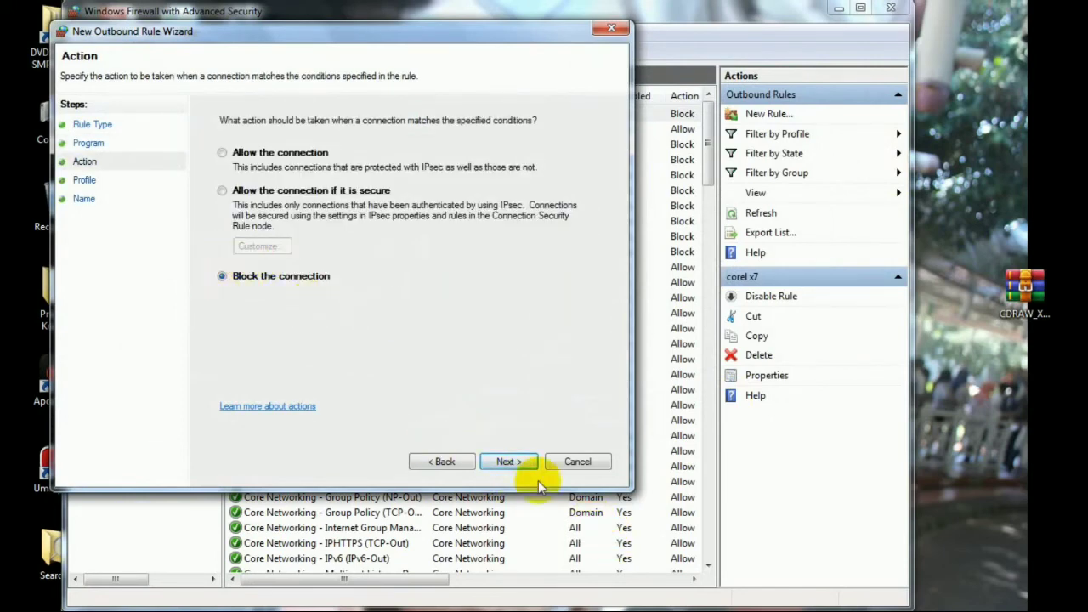
- Block Excel's connection for the Domain, Private and Public profiles, and finish the rule with the name "excel1"
{"action": "left_click", "coordinate": [510, 463]}
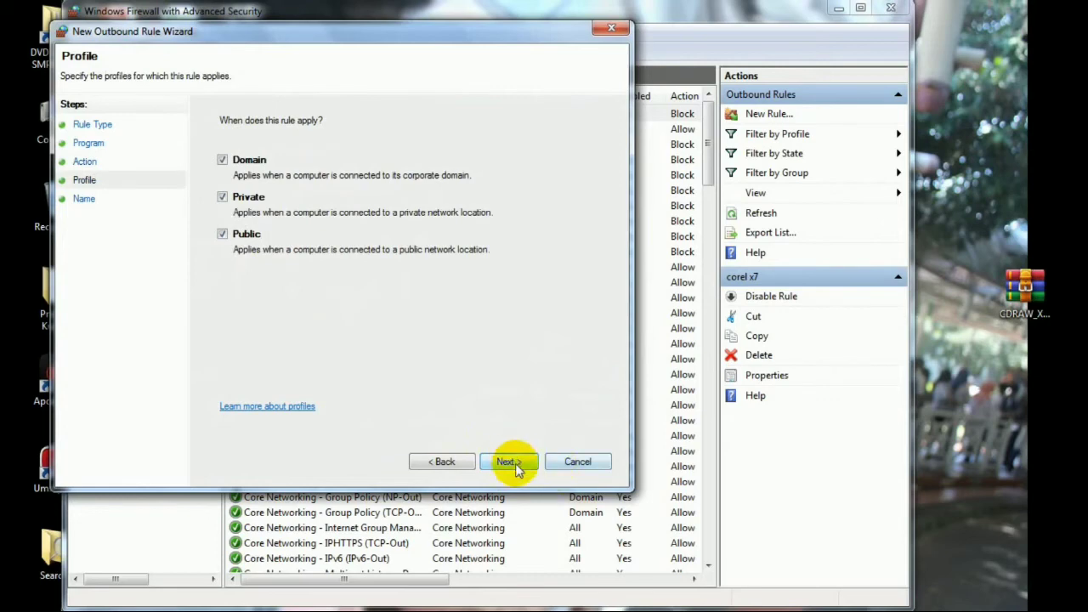
{"action": "left_click", "coordinate": [516, 464]}
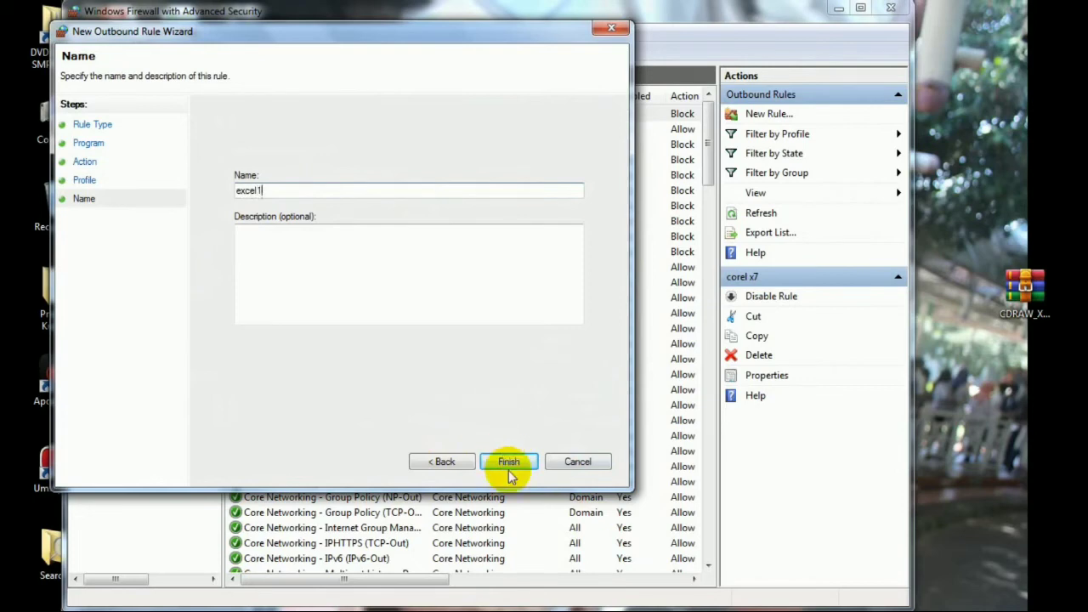
{"action": "left_click", "coordinate": [510, 463]}
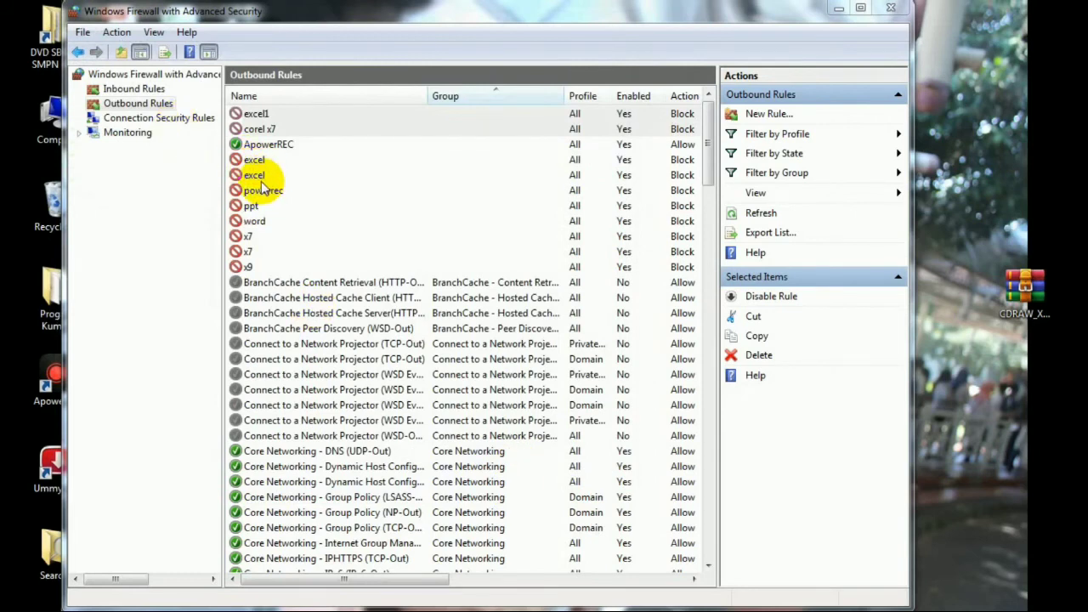
- Start another outbound Program rule and set its program path to WINWORD.EXE in Program Files\Microsoft Office\Office14
{"action": "left_click", "coordinate": [769, 114]}
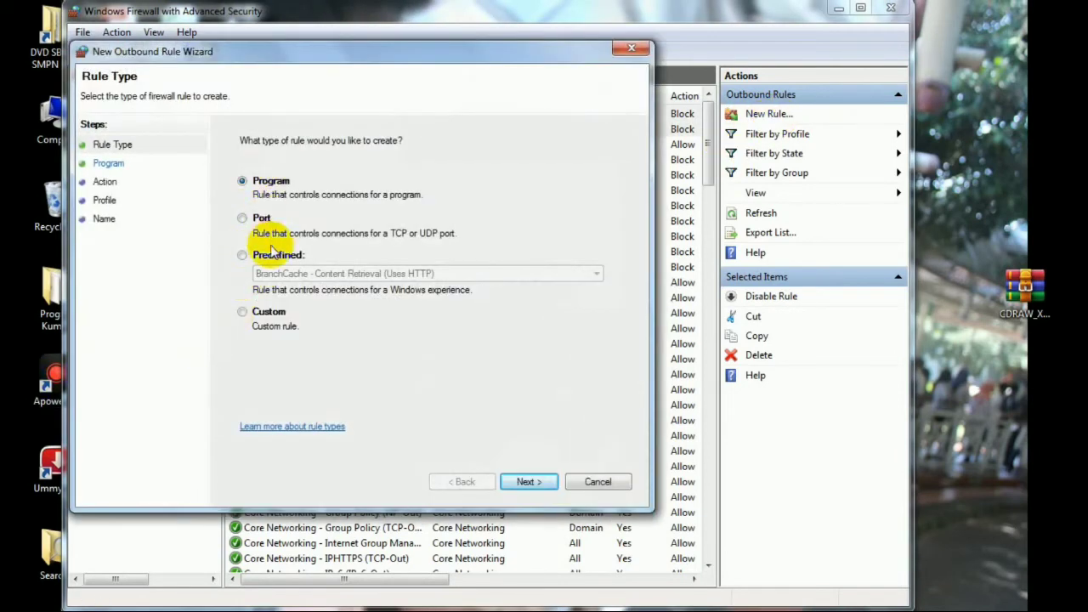
{"action": "left_click", "coordinate": [526, 482]}
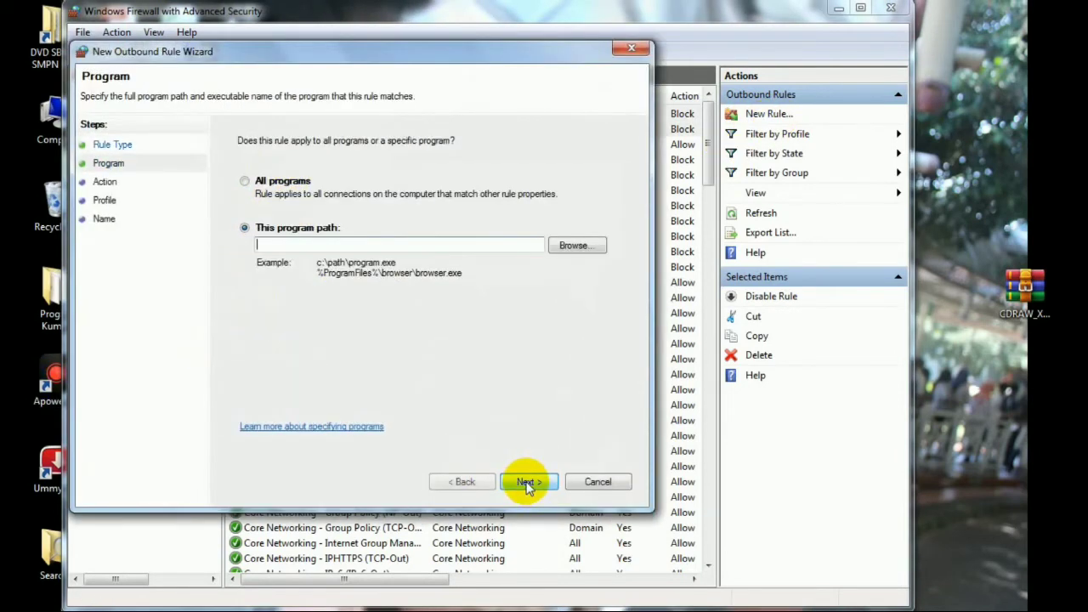
{"action": "left_click", "coordinate": [582, 248]}
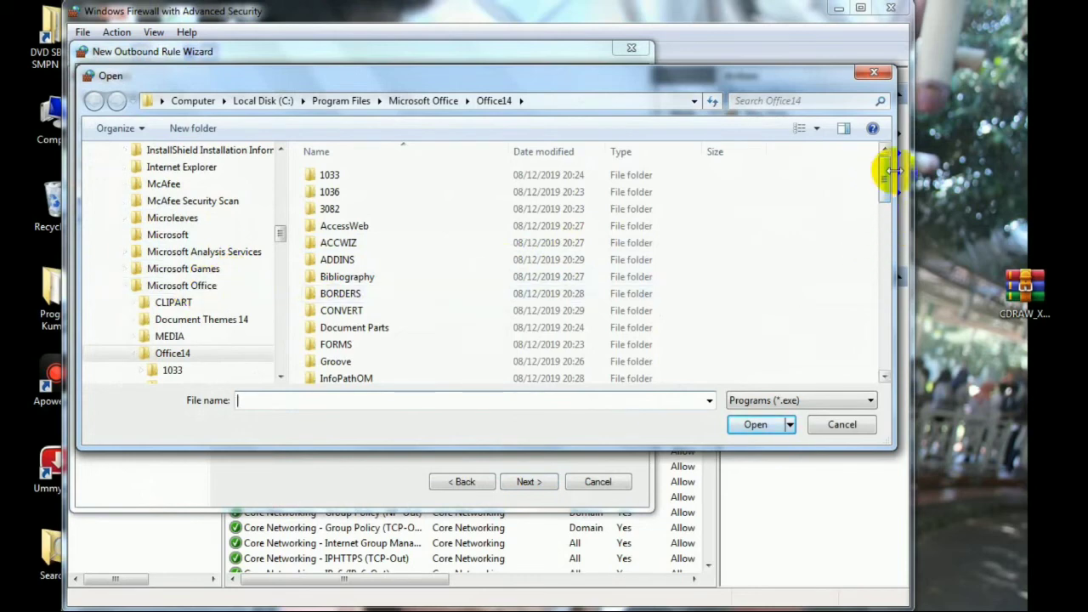
{"action": "left_click_drag", "start_coordinate": [884, 180], "coordinate": [883, 345]}
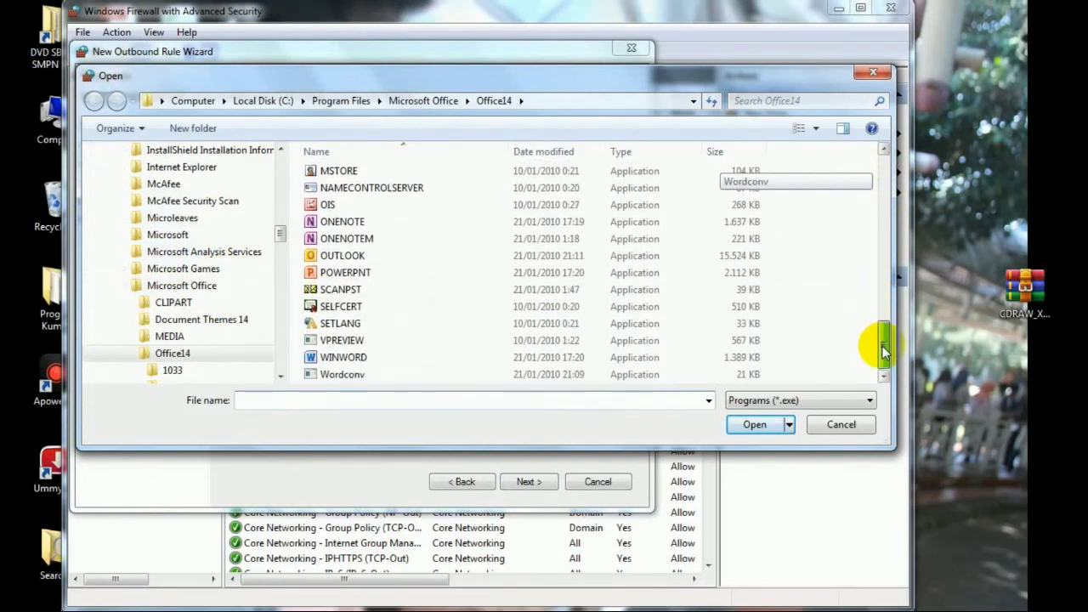
{"action": "left_click", "coordinate": [331, 357]}
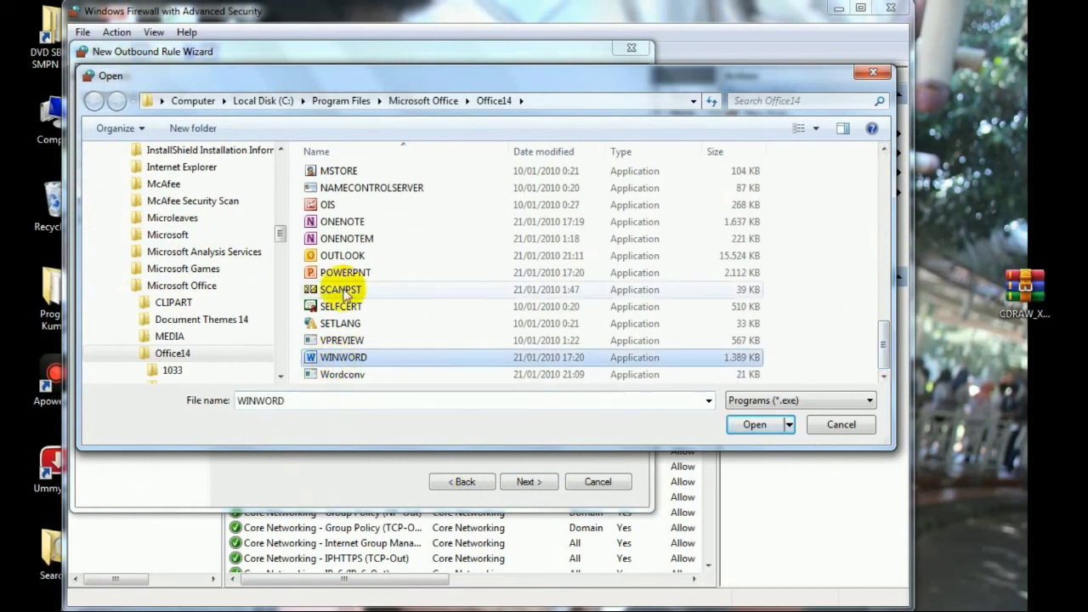
{"action": "left_click", "coordinate": [759, 429]}
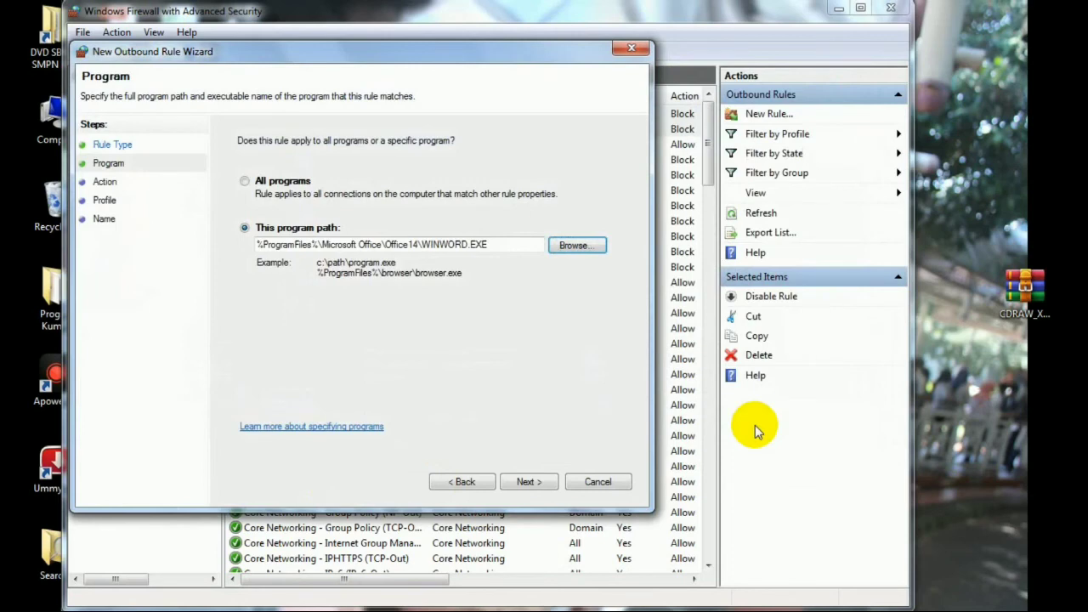
- Block Word's connection for the Domain, Private and Public profiles, and finish the rule with the name "word"
{"action": "left_click", "coordinate": [530, 481]}
{"action": "left_click", "coordinate": [529, 482]}
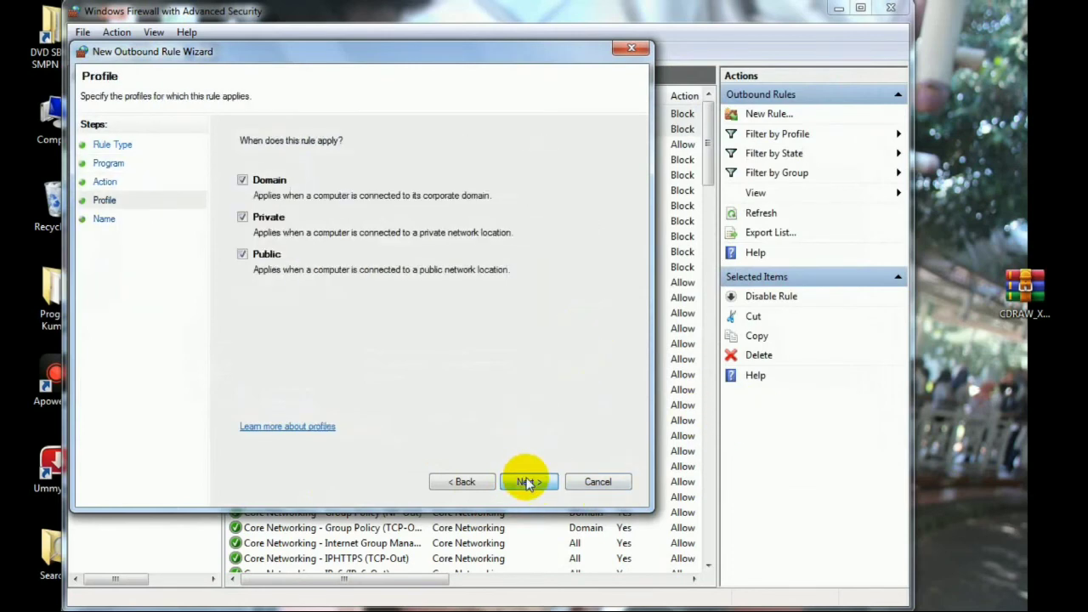
{"action": "left_click", "coordinate": [529, 482]}
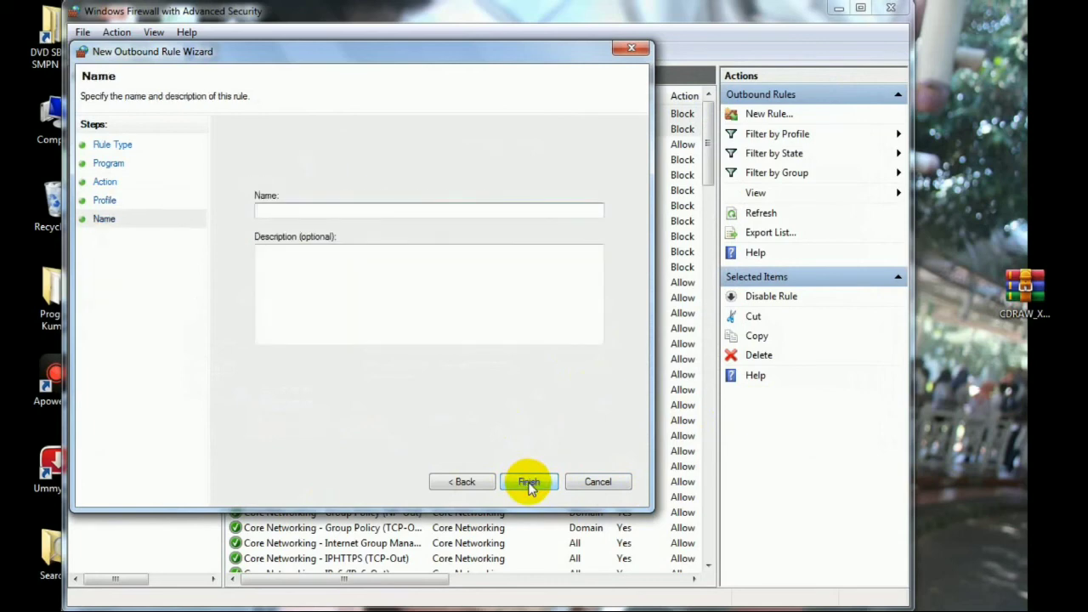
{"action": "type", "text": "word"}
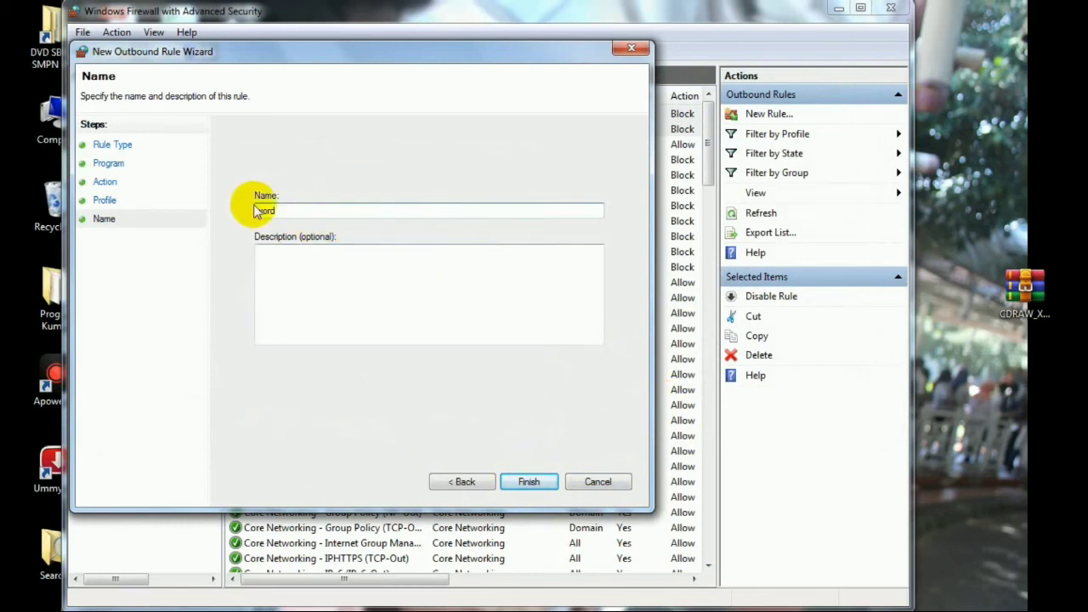
{"action": "left_click", "coordinate": [529, 482]}
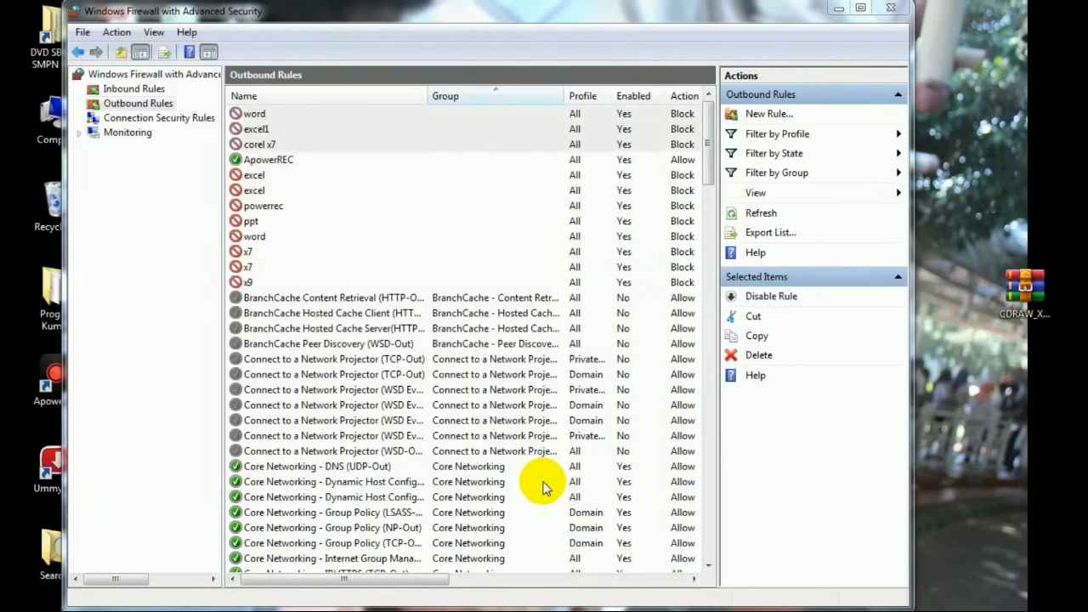